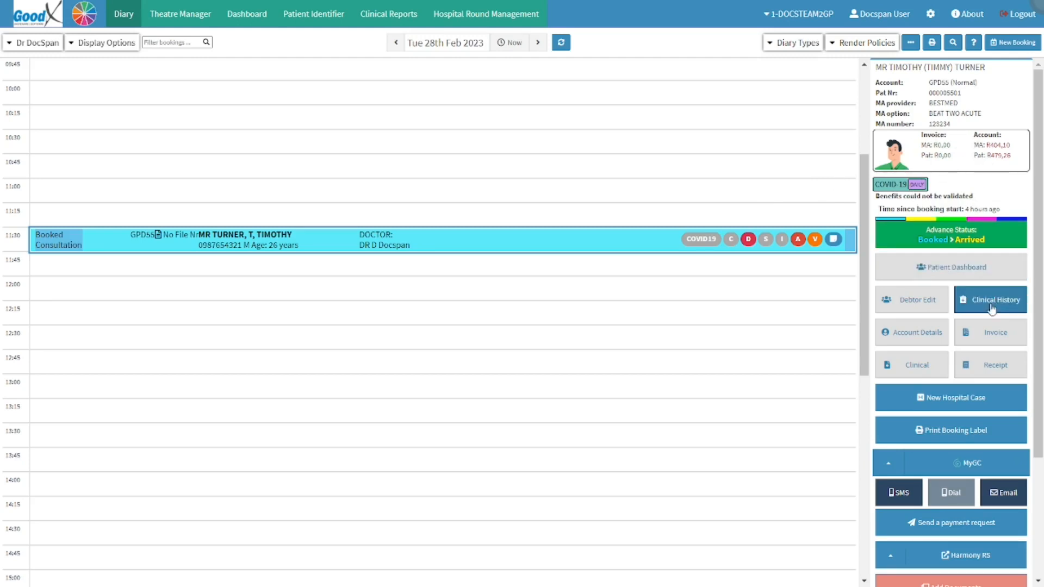
Step: Open the invoice for the booked 11:30 consultation
left_click(986, 334)
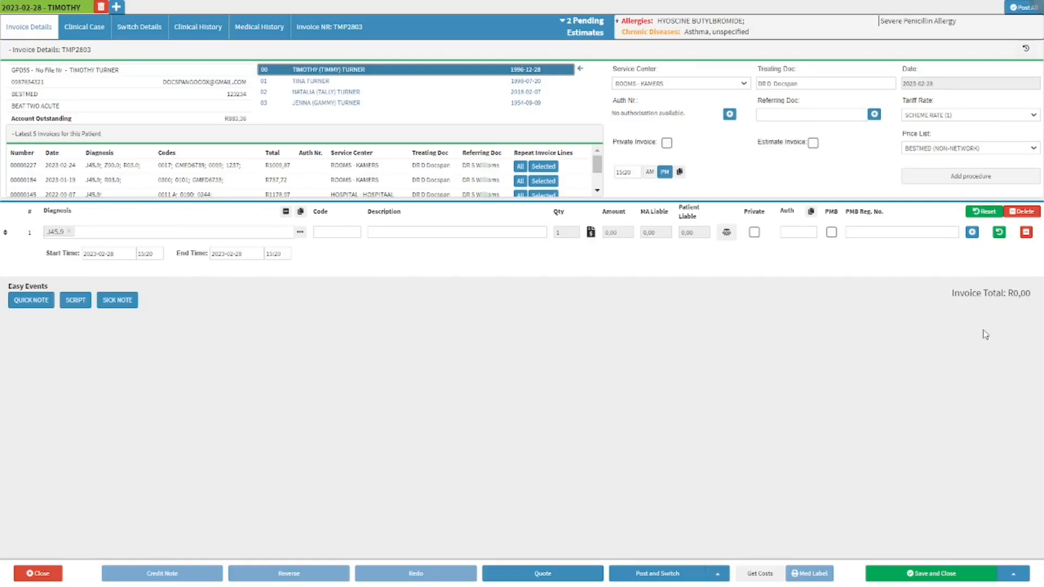
left_click(801, 360)
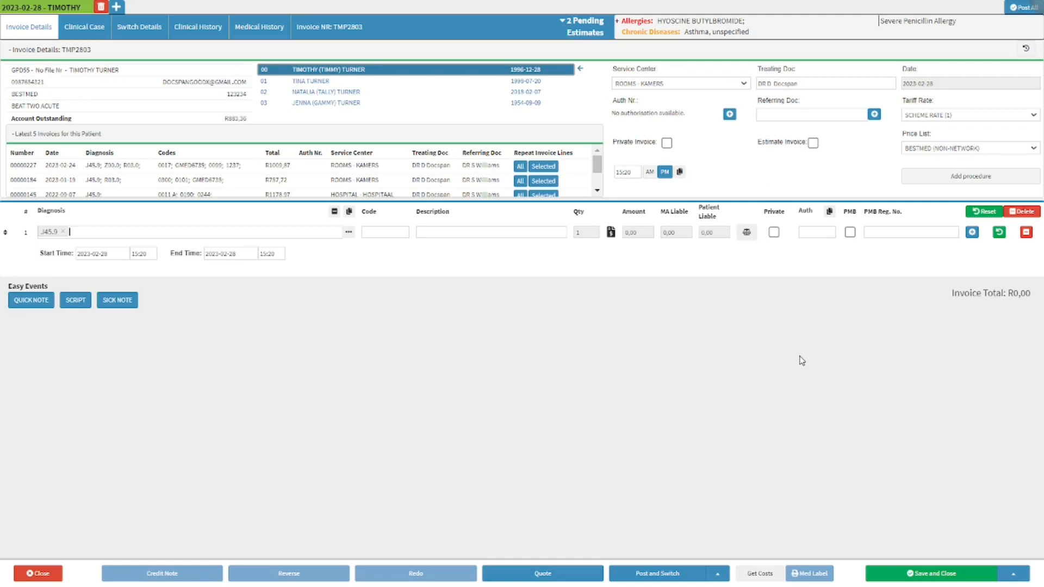
left_click(138, 52)
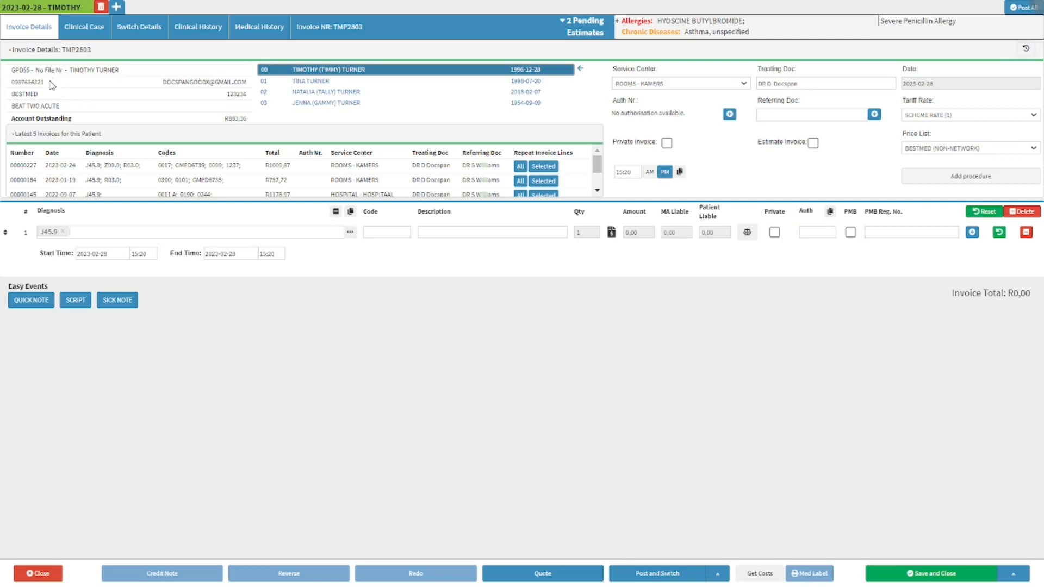
Step: Examine the patient account details, service center, authorisation and private invoice settings in the invoice details
left_click(156, 83)
left_click(68, 98)
left_click(933, 68)
left_click(694, 106)
left_click(684, 146)
Step: Try to create an estimate invoice from the temporary invoice
left_click(813, 143)
left_click(813, 143)
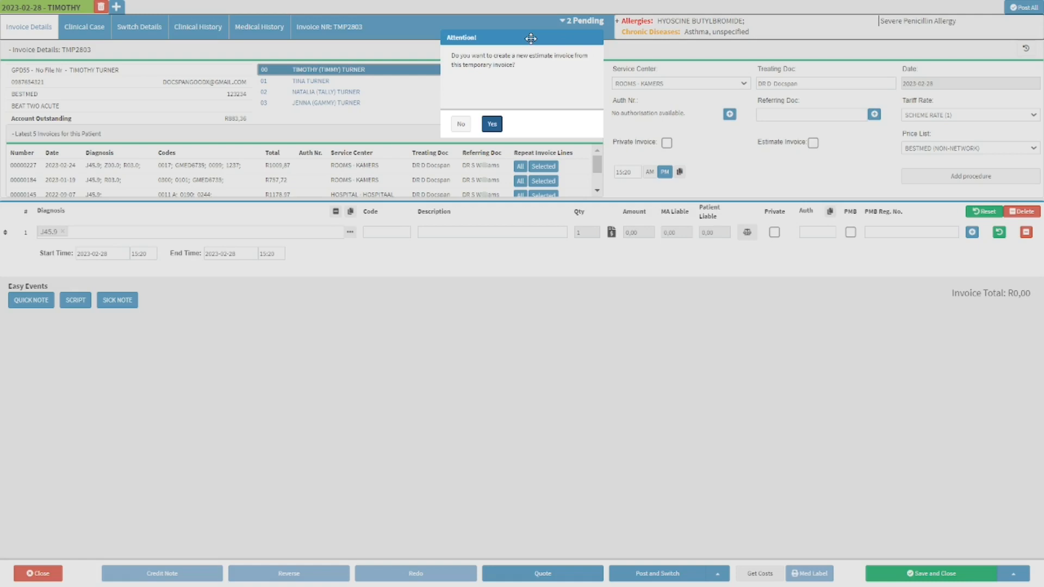
key("ctrl")
key("ctrl")
left_click(490, 125)
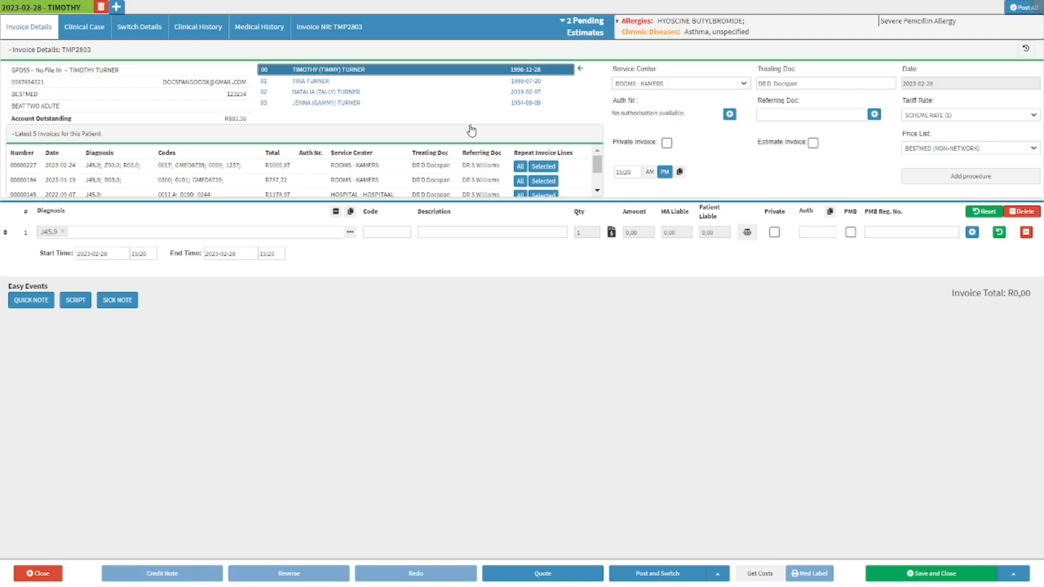
Step: Examine the invoice's tariff and price list settings and its time options, including copying the time to all lines
left_click(947, 135)
left_click(630, 178)
left_click(647, 176)
left_click(663, 177)
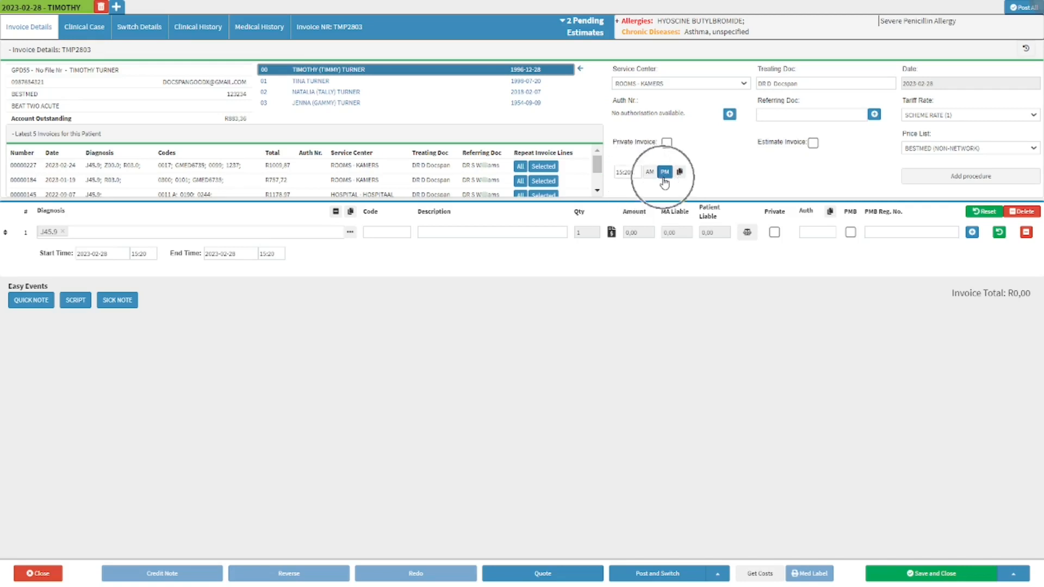
left_click(681, 179)
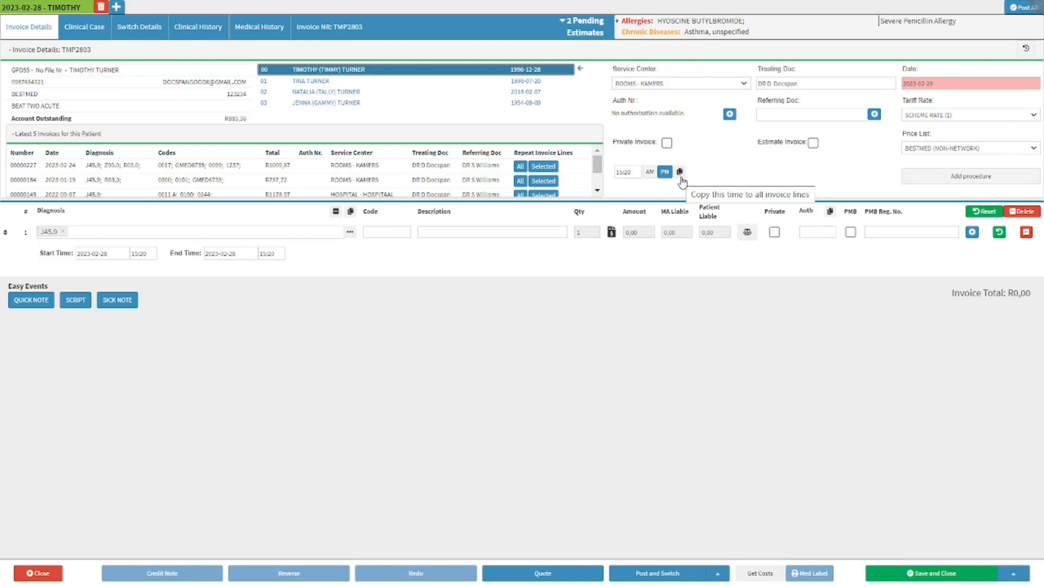
Step: Search the billing items for "Cast" and add procedure code 0888, Application of short limb cast, to the added codes
left_click(924, 177)
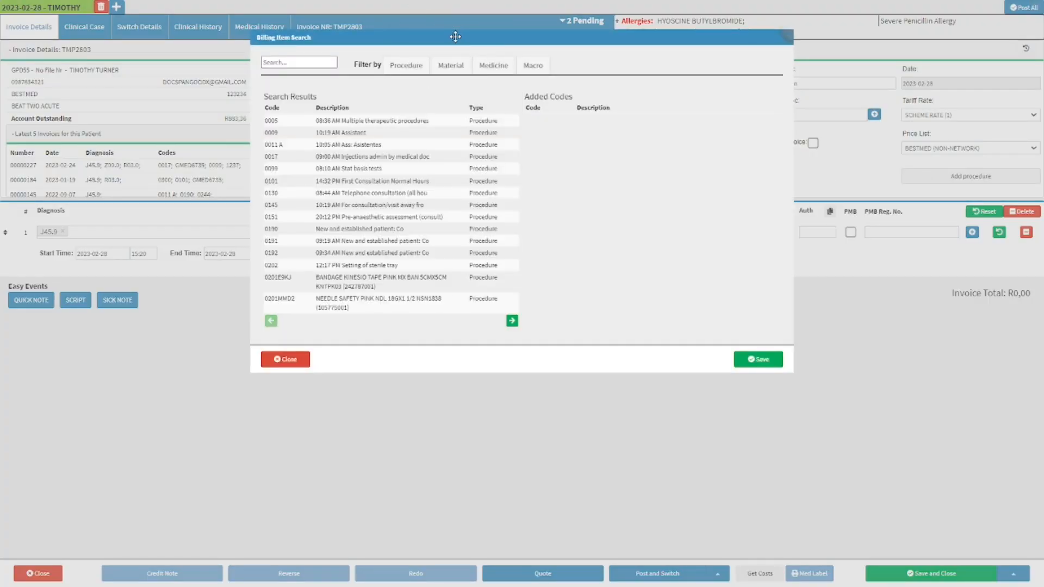
left_click(325, 62)
type("Cast")
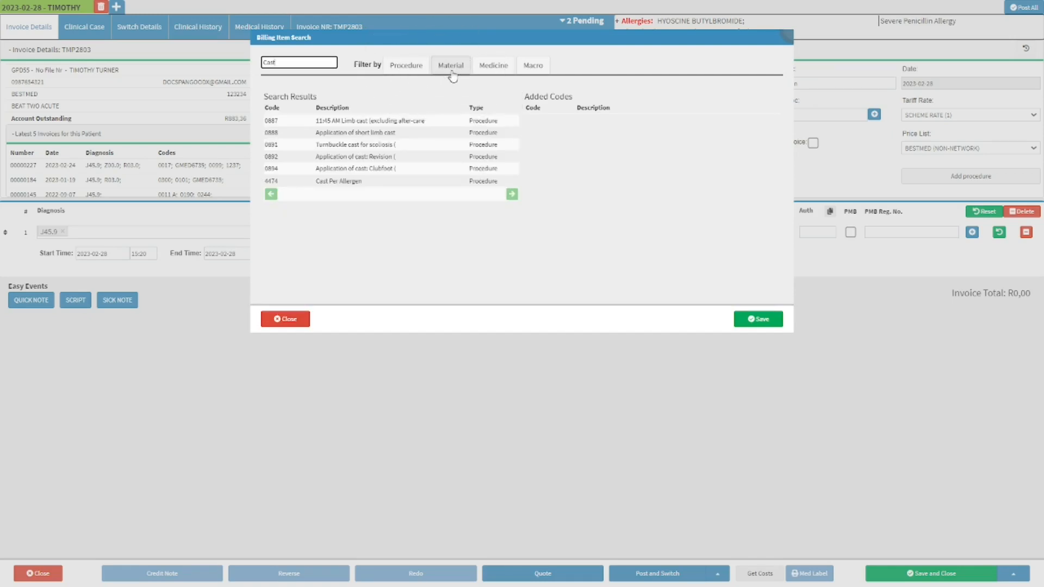
left_click(535, 72)
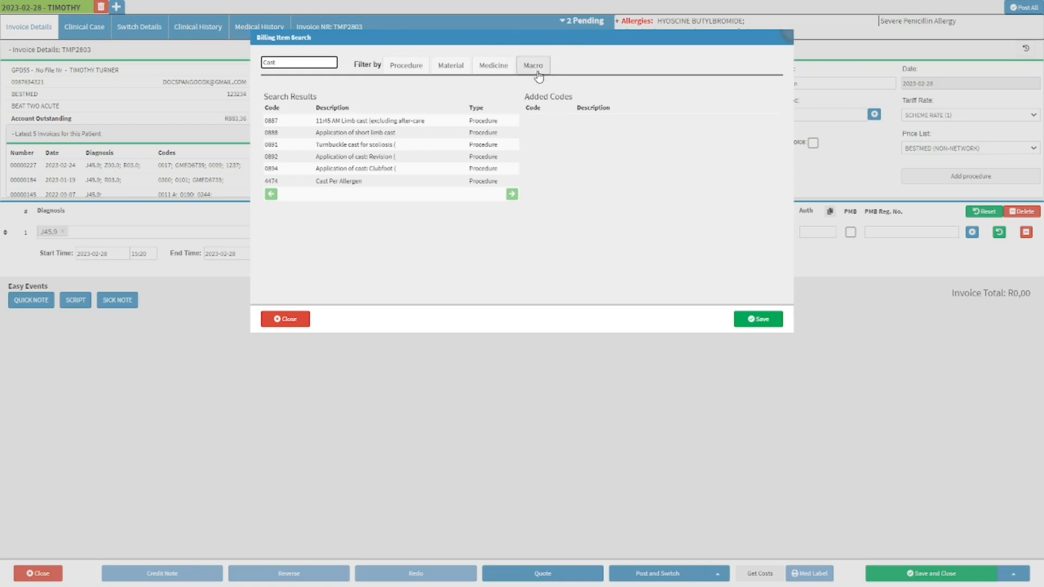
left_click(431, 134)
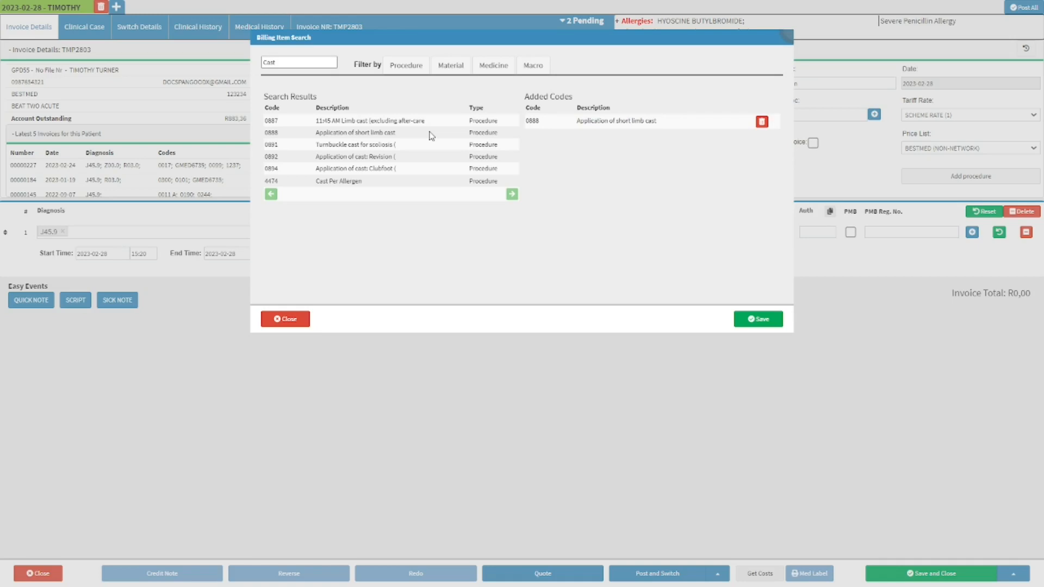
Step: Remove code 0888 from the added codes and close the billing item search without saving
left_click(762, 125)
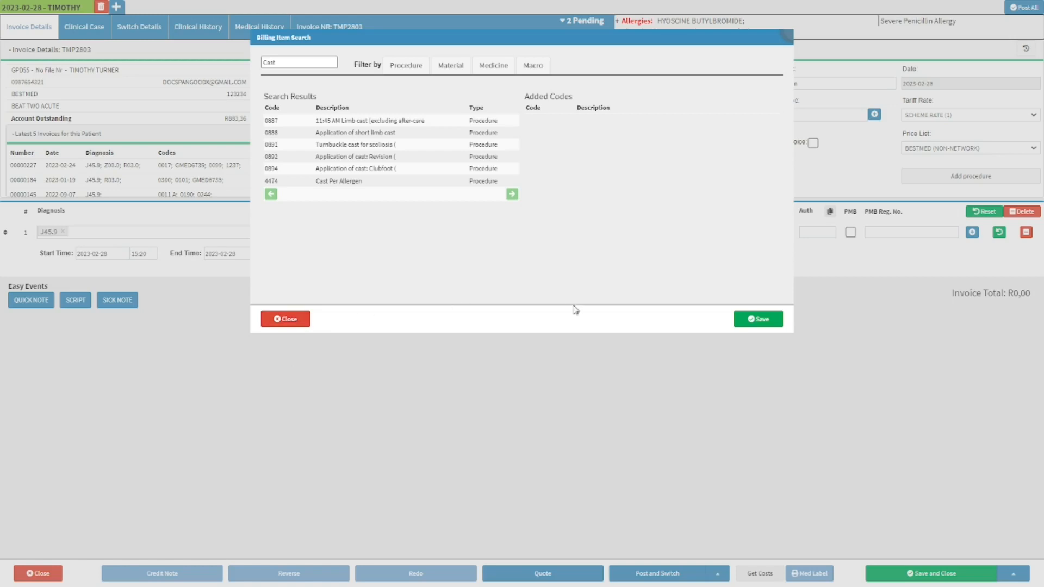
left_click(737, 320)
left_click(274, 319)
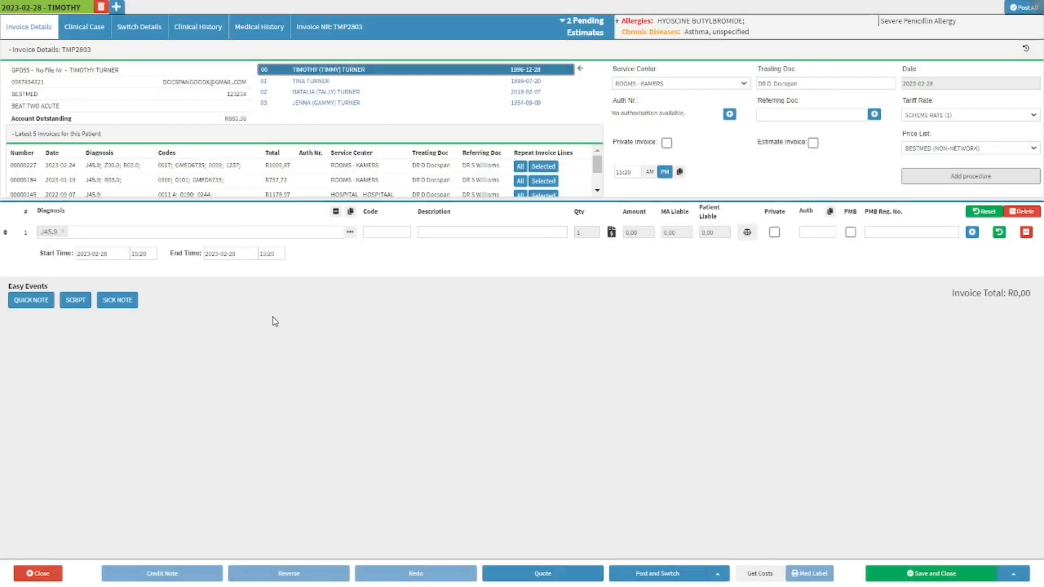
Step: Examine the patient's latest five invoices, the options for repeating their lines, and the diagnosis tools of the invoice line
left_click(109, 138)
left_click(37, 155)
left_click(68, 154)
left_click(117, 156)
left_click(176, 153)
left_click(281, 150)
left_click(324, 151)
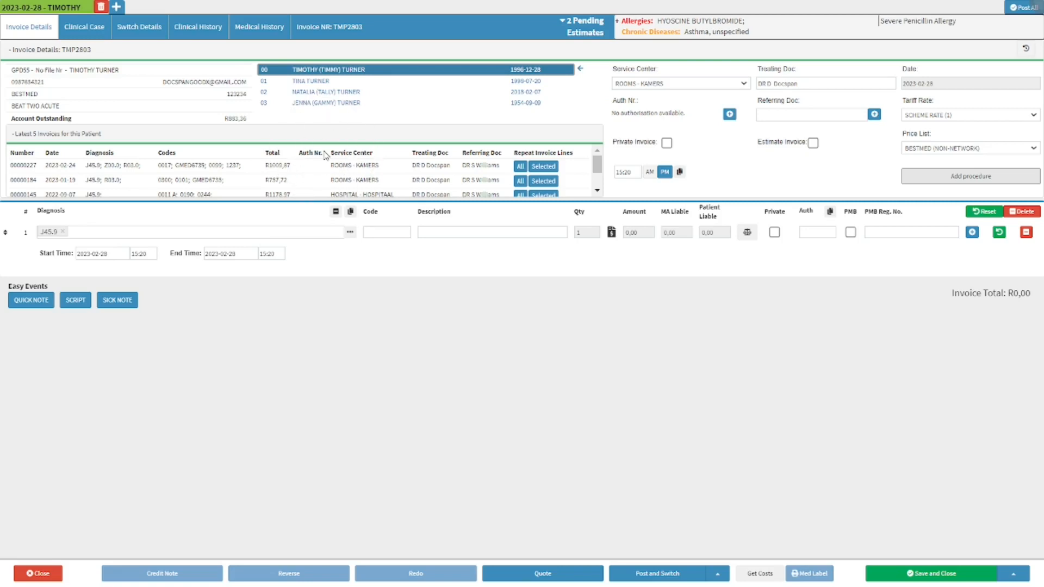
left_click(379, 155)
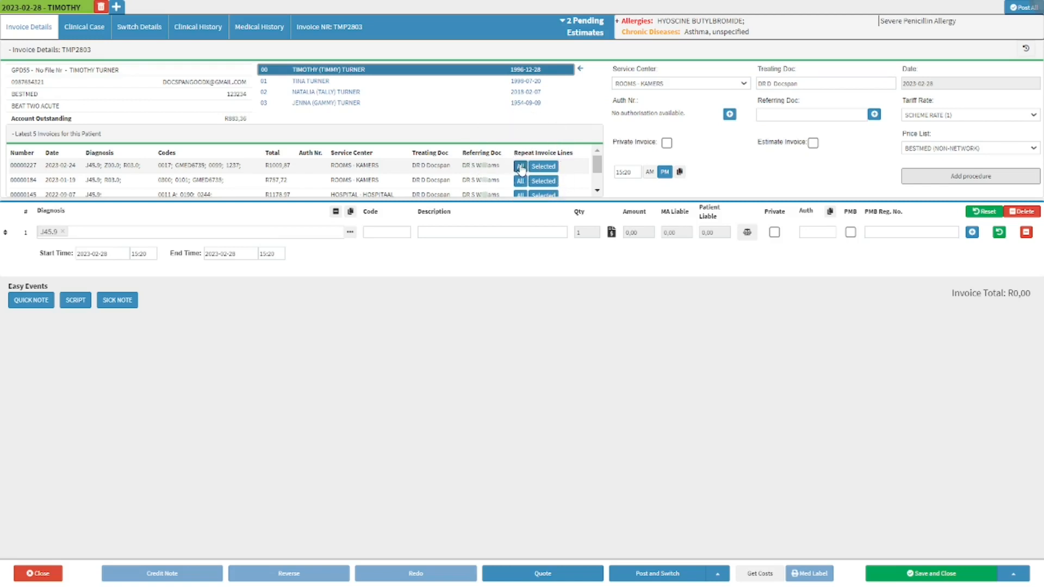
left_click(538, 172)
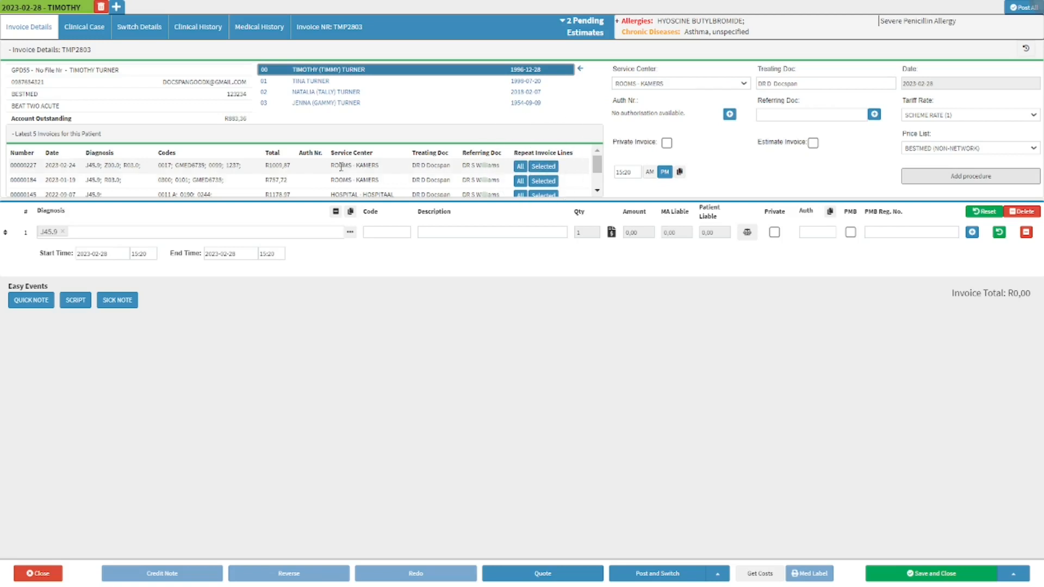
left_click(81, 217)
left_click(350, 234)
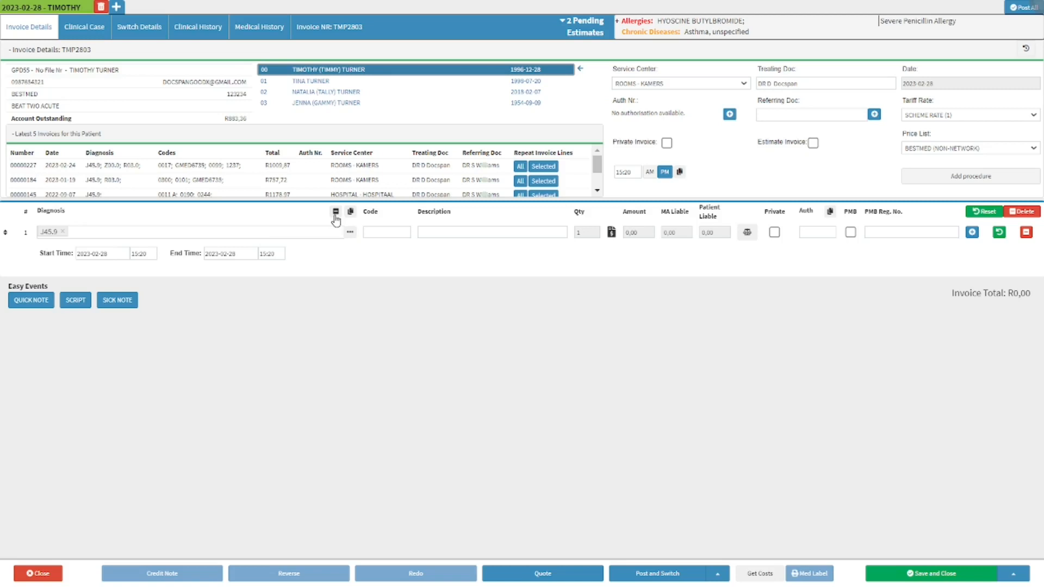
left_click(351, 215)
Step: Look up "GM" as the first line's code and bill GMED5025, PANAMOR TAB 25 MG - 15
left_click(370, 232)
type("G")
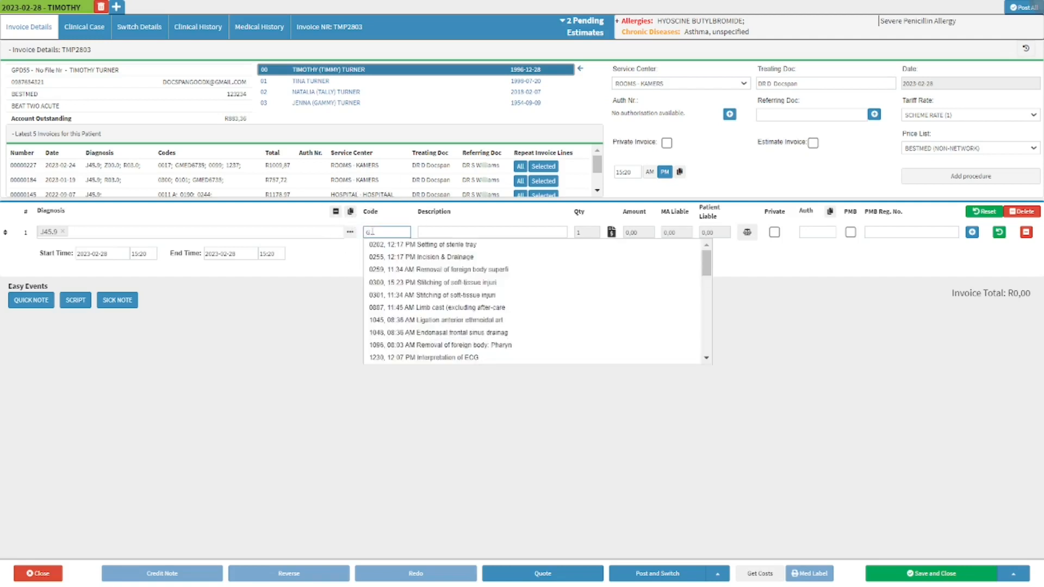
type("M")
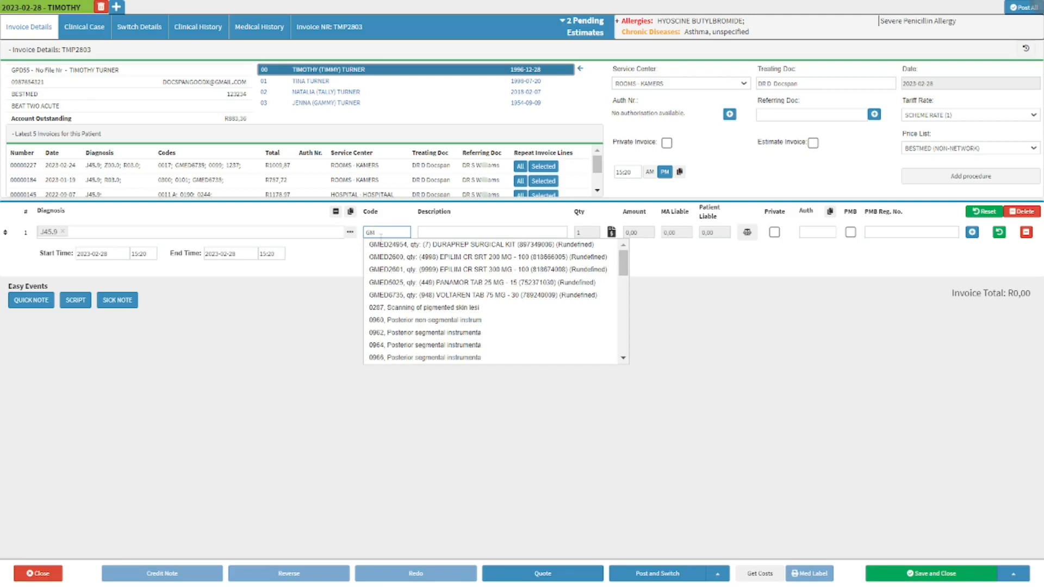
left_click(399, 282)
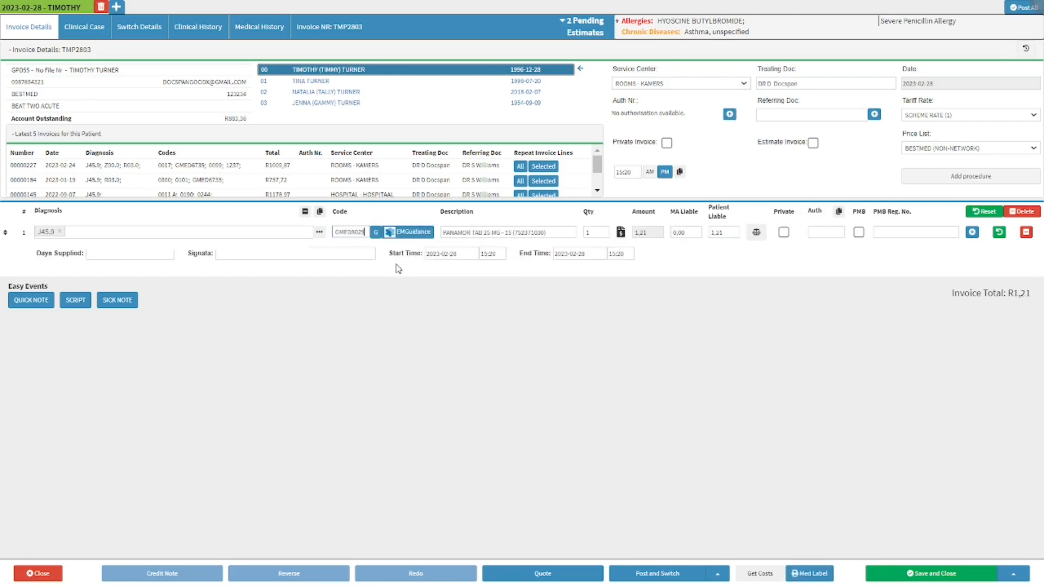
Step: View the override price lists available for the PANAMOR invoice line and cancel without choosing one
left_click(376, 234)
left_click(399, 239)
left_click(621, 233)
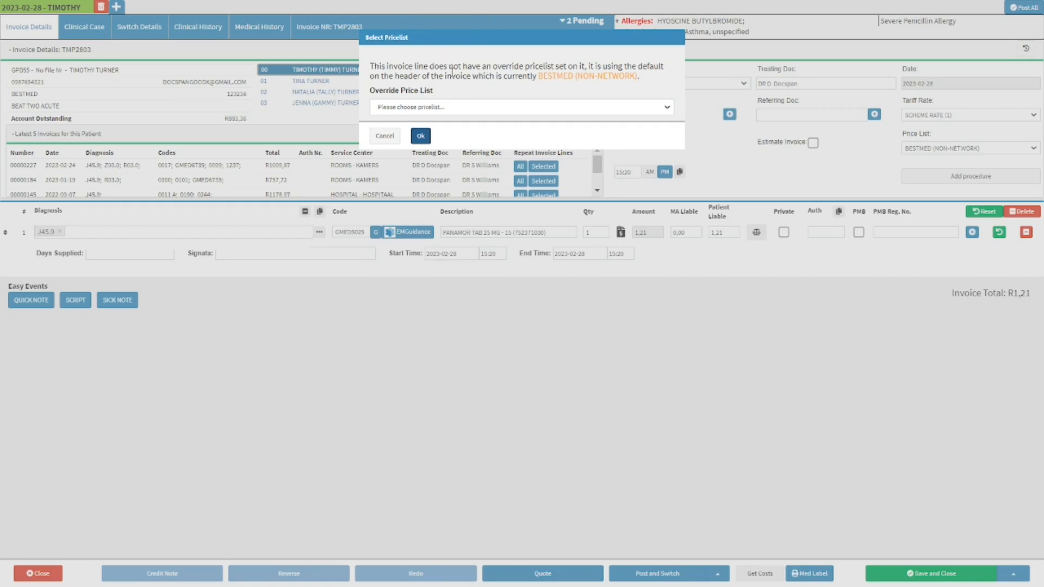
left_click(456, 108)
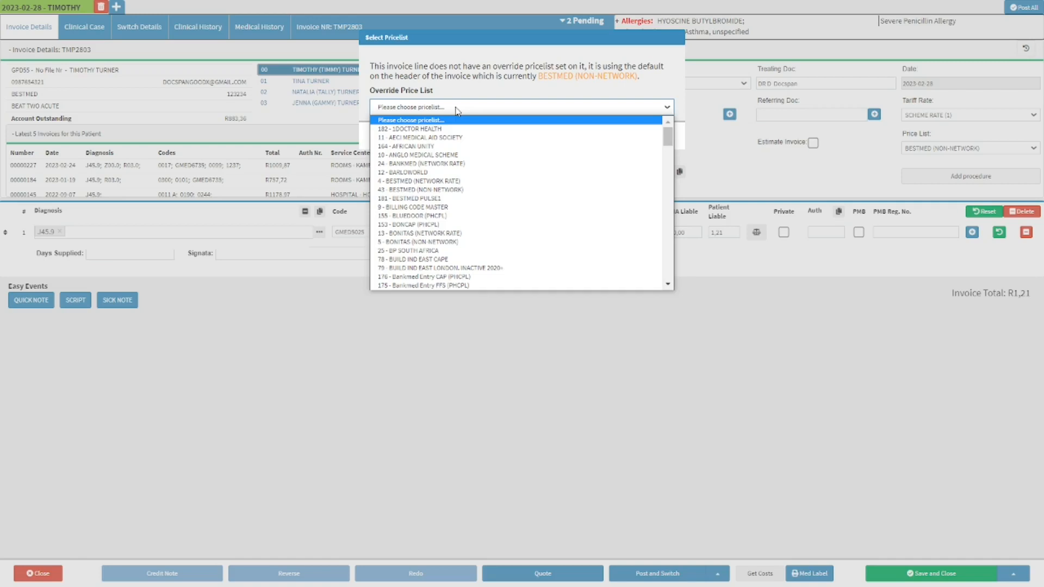
left_click(456, 109)
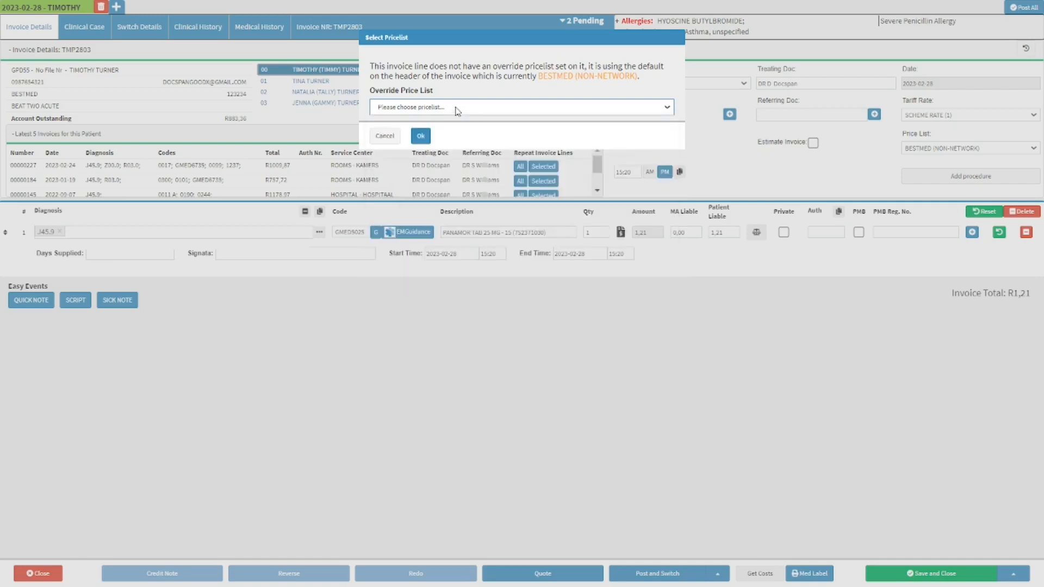
left_click(386, 136)
left_click(421, 136)
left_click(385, 135)
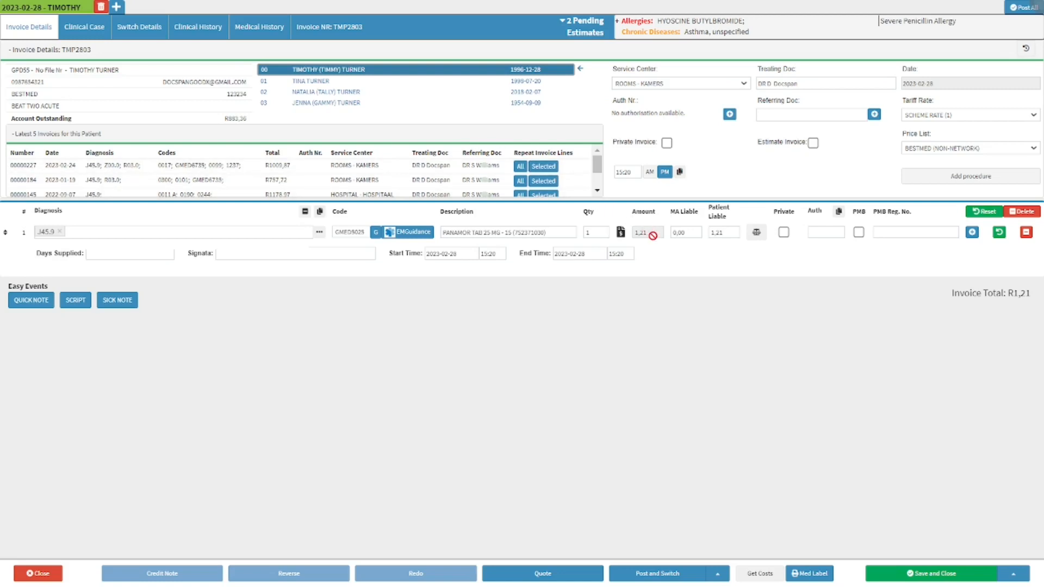
Step: Examine the medicine line's liability amounts, authorisation, PMB, days supplied, signata, start and end time, and reset option
left_click(669, 234)
left_click(710, 232)
left_click(753, 233)
left_click(839, 211)
left_click(859, 233)
left_click(91, 255)
left_click(222, 254)
left_click(407, 260)
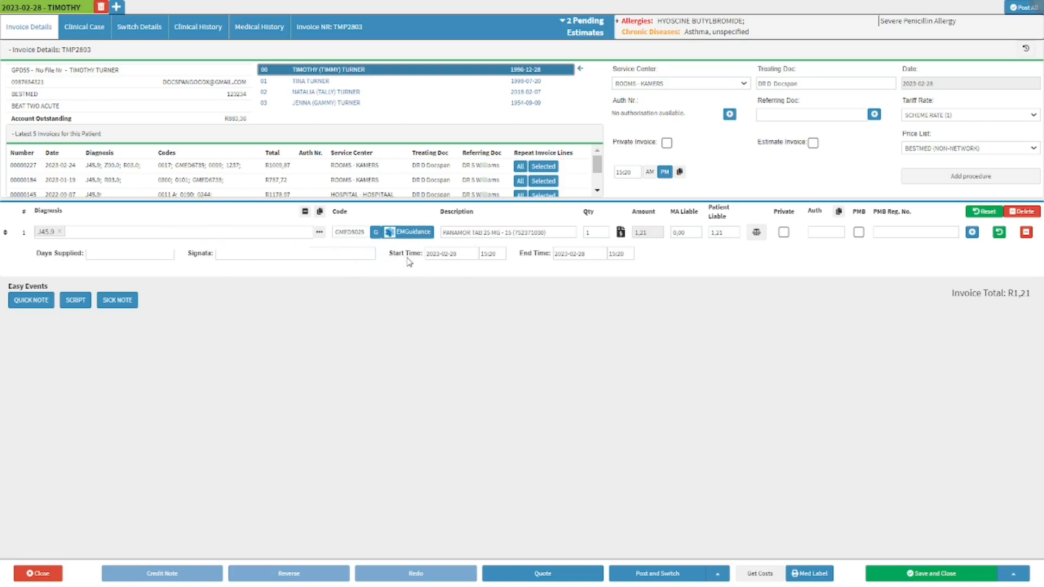
left_click(518, 256)
left_click(999, 215)
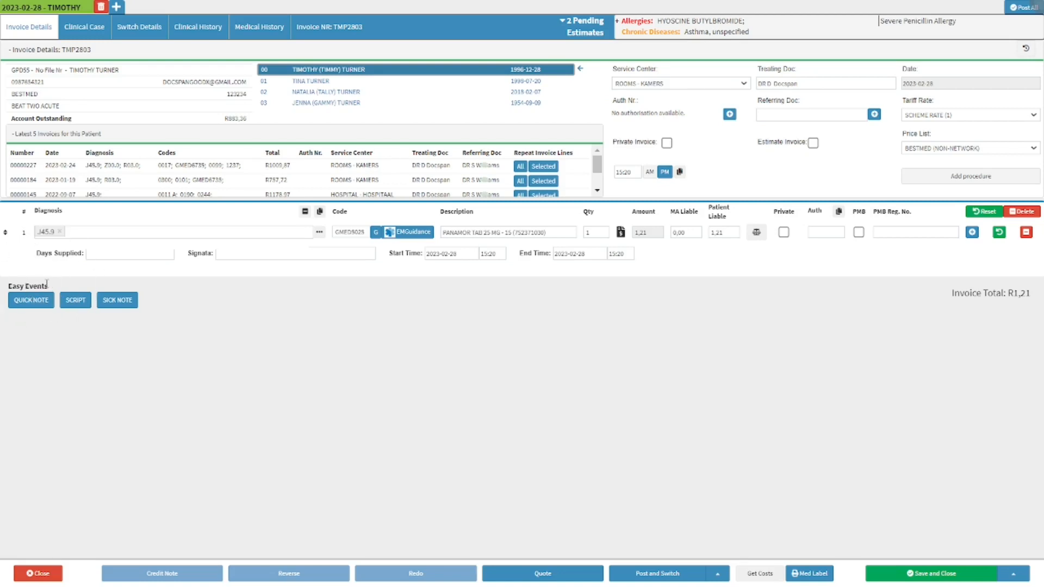
Step: Examine the invoice's quote, posting, cost and medicine label actions, and display its additional save options
left_click(56, 576)
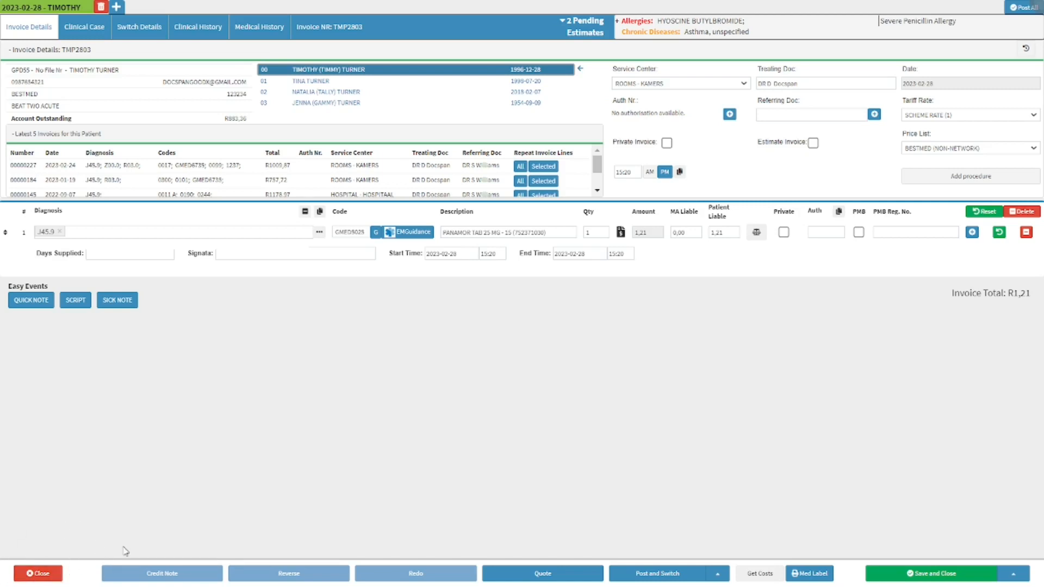
left_click(515, 576)
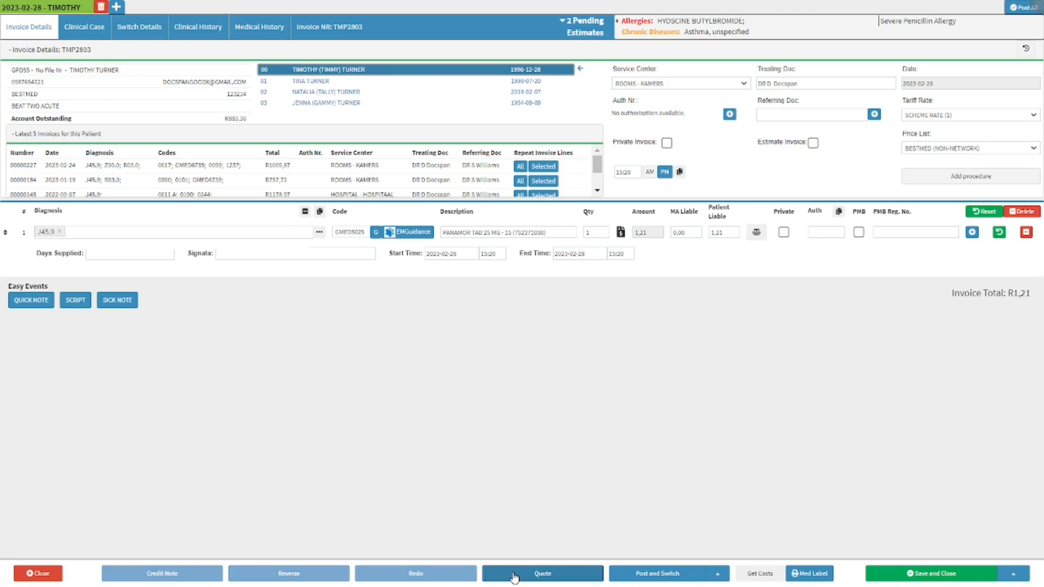
left_click(629, 571)
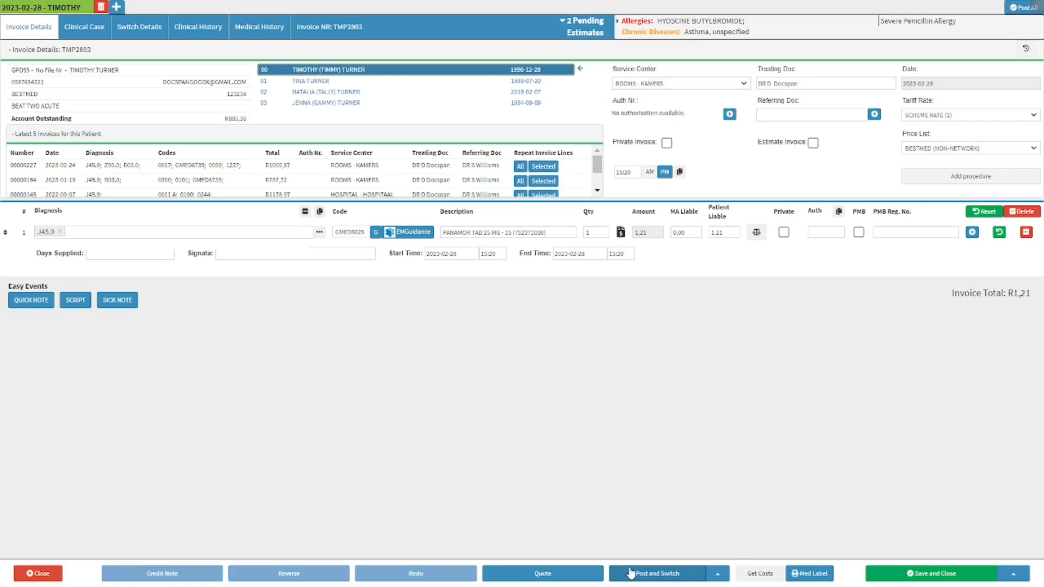
left_click(716, 574)
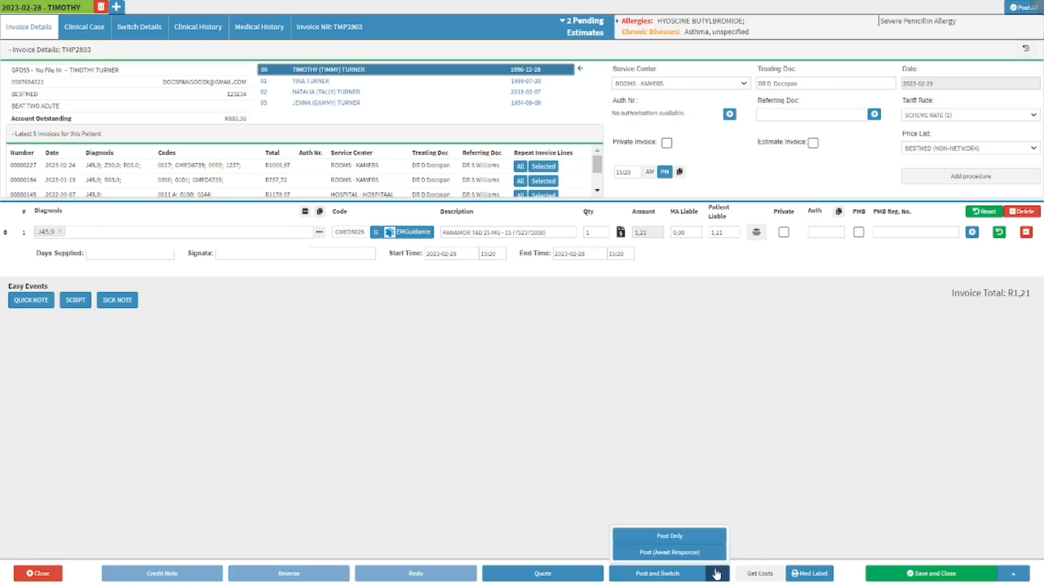
left_click(710, 537)
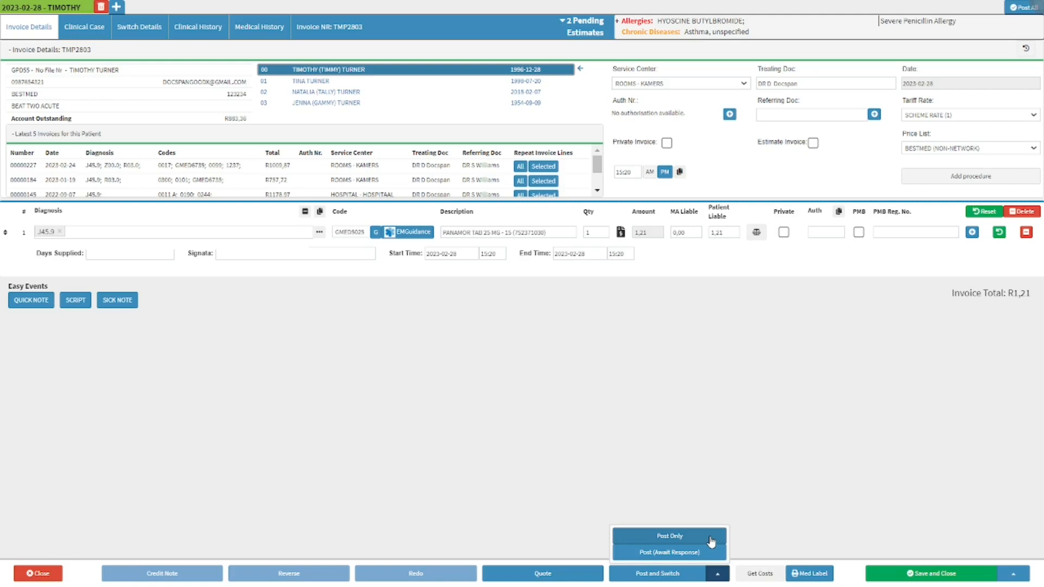
left_click(712, 552)
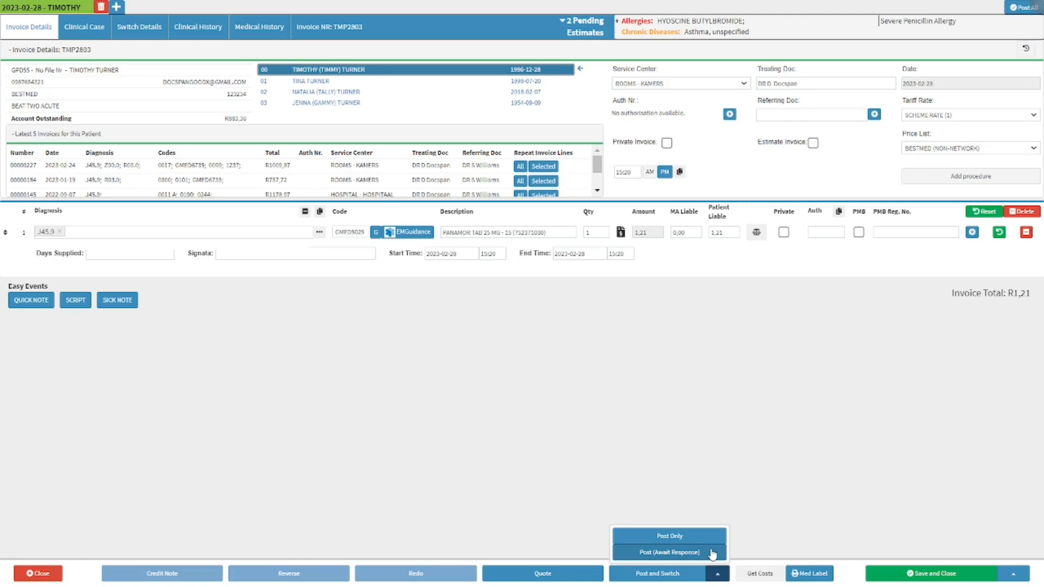
left_click(766, 578)
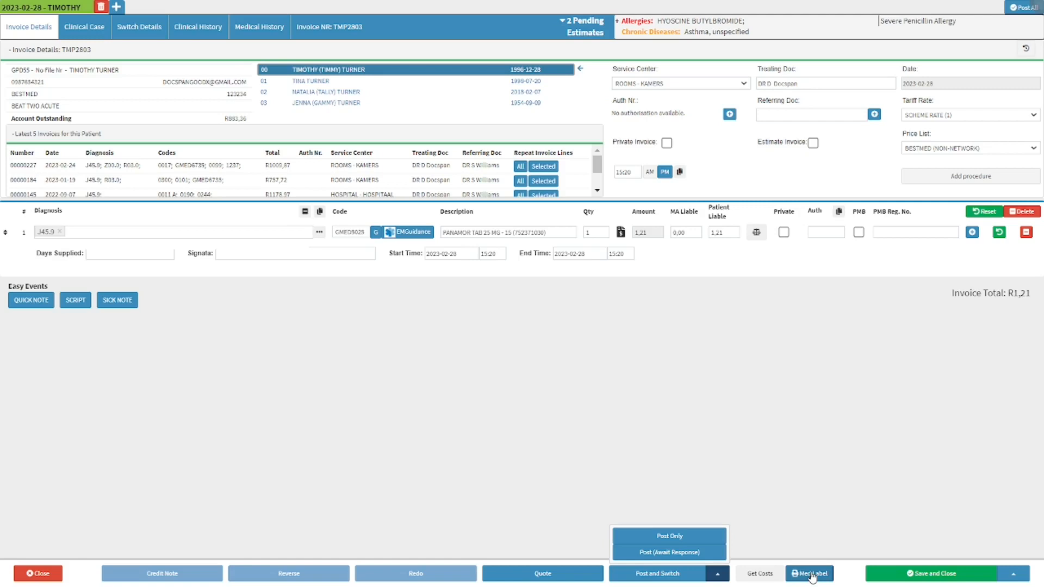
left_click(896, 576)
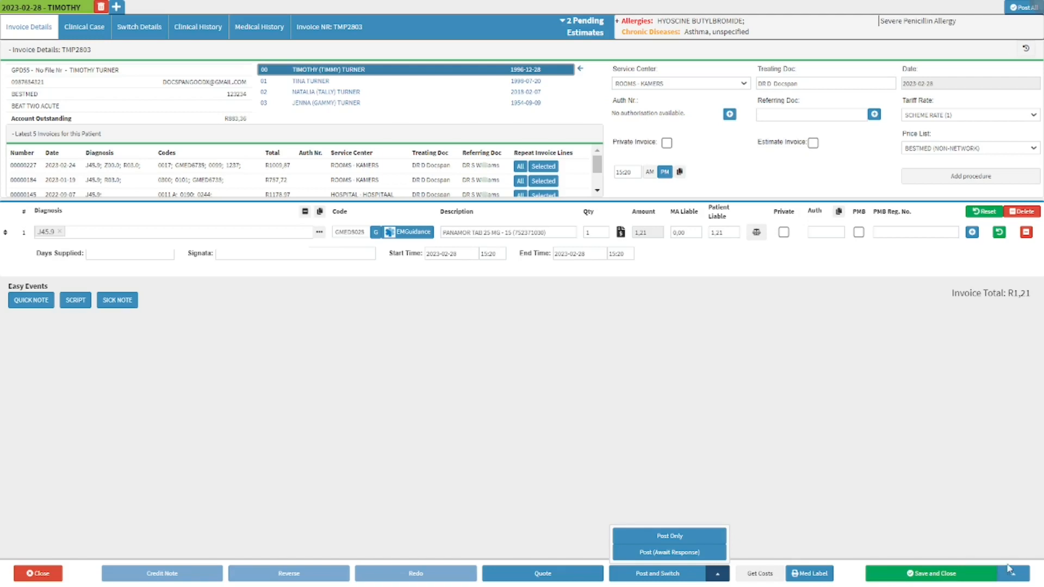
left_click(1010, 575)
left_click(999, 538)
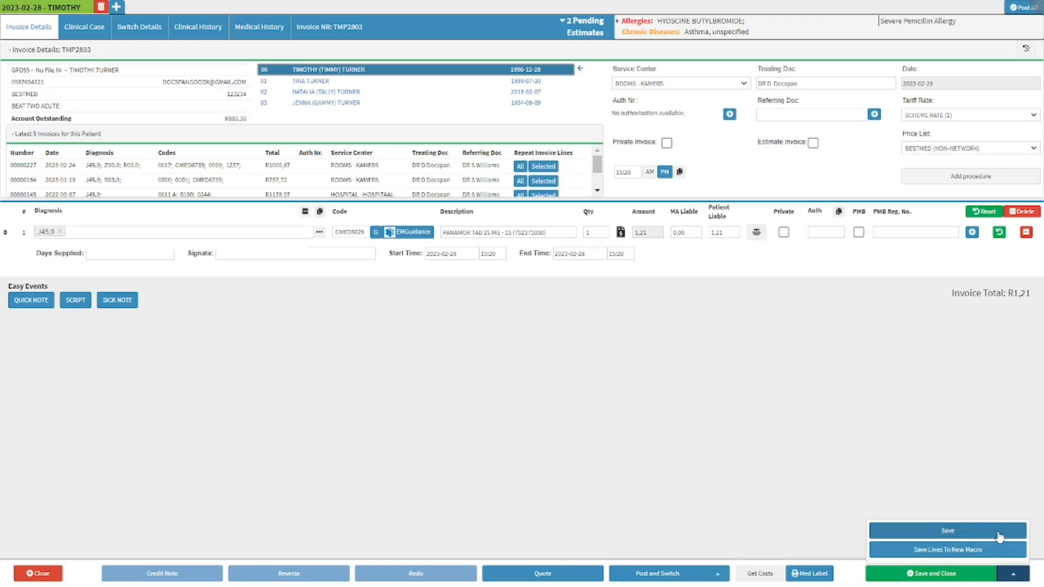